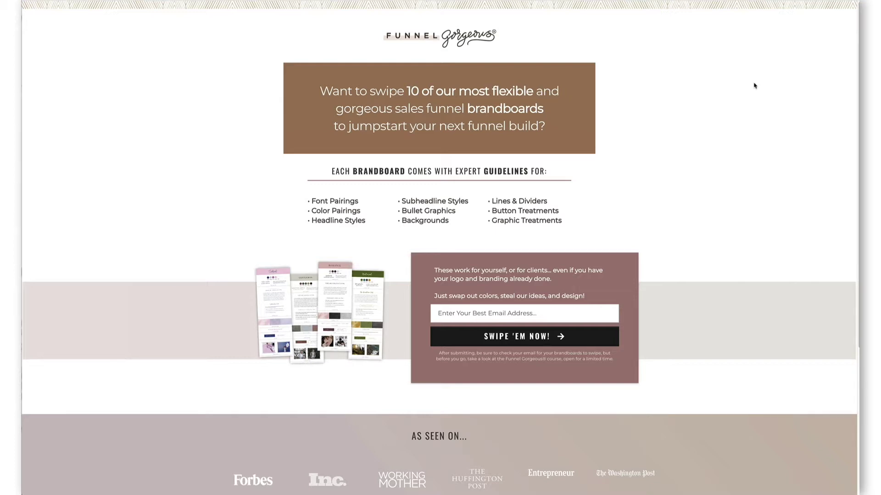
Scroll down the Funnel Gorgeous page and back up.
scroll(711, 132, "down", 2)
scroll(701, 150, "up", 2)
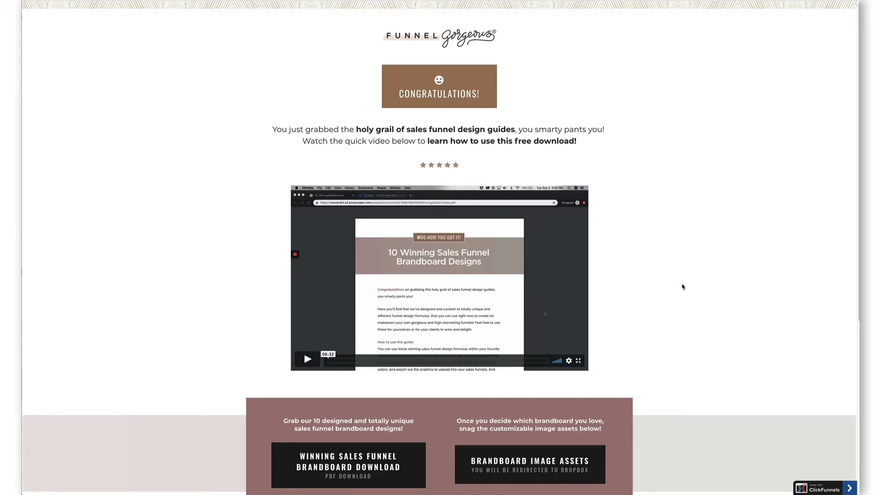
scroll(682, 288, "down", 2)
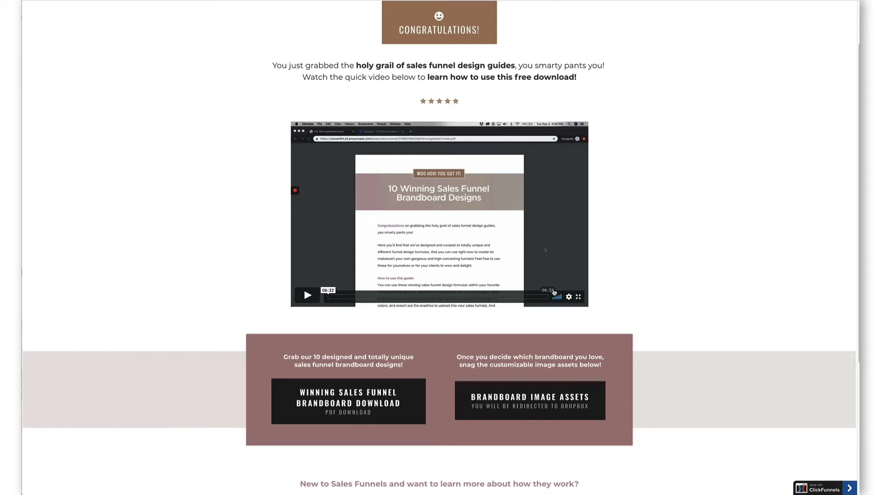
scroll(660, 306, "down", 5)
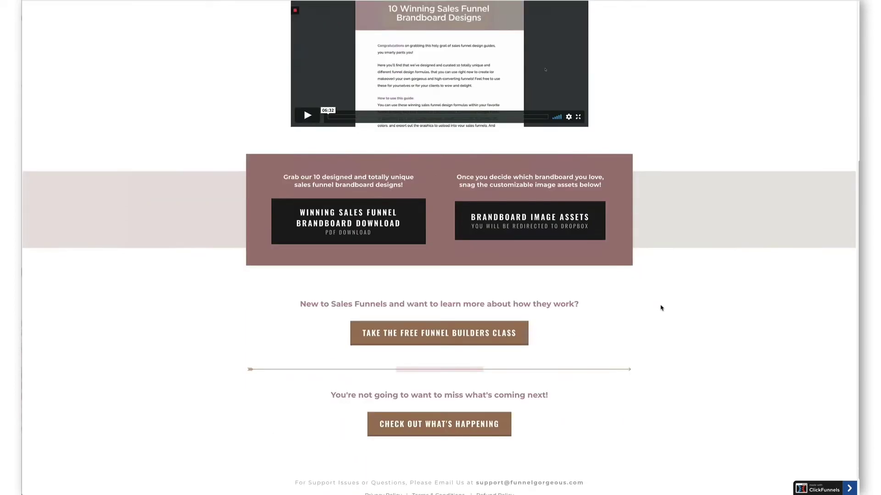
scroll(661, 308, "down", 1)
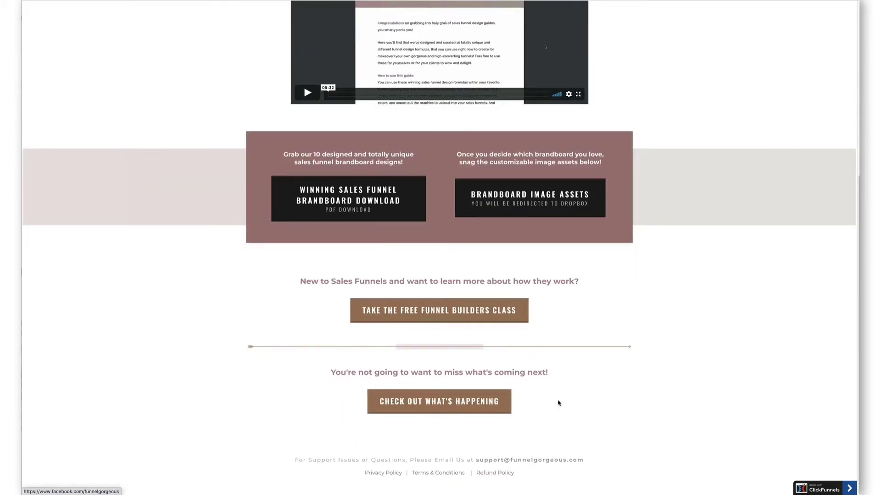
scroll(559, 403, "up", 1)
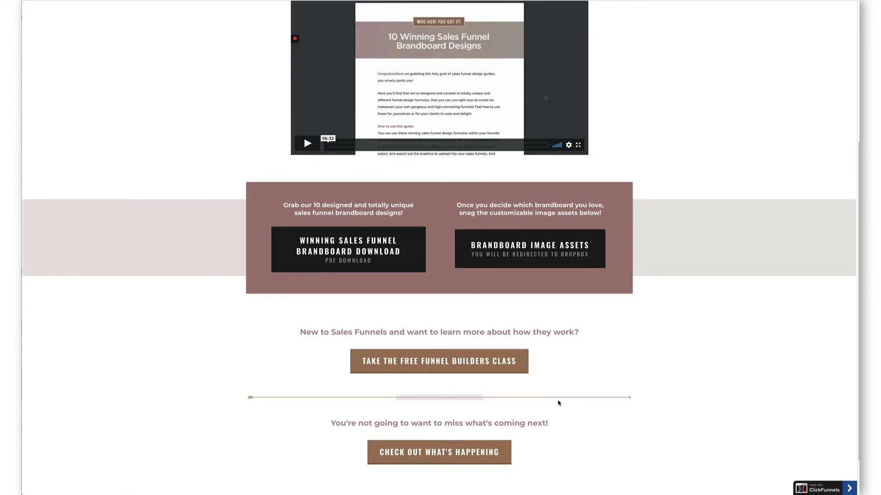
scroll(578, 389, "up", 5)
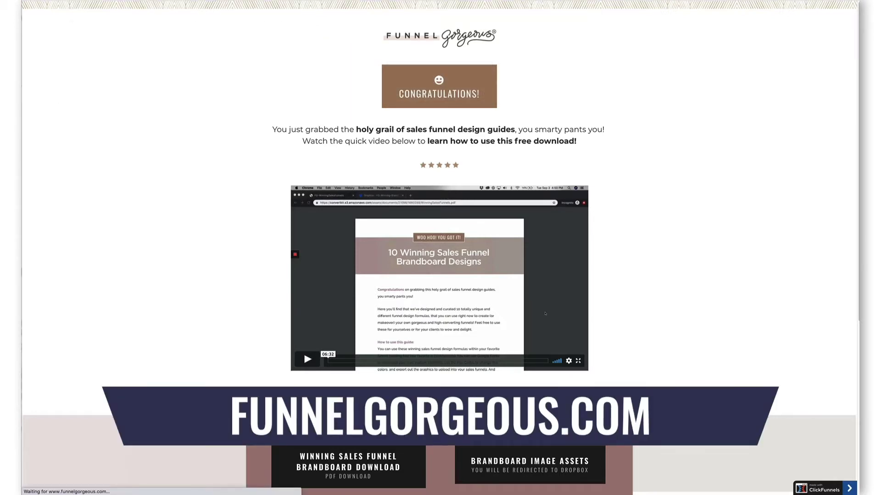
Scroll around the funnelgorgeous.com homepage, ending near the top.
scroll(438, 236, "up", 10)
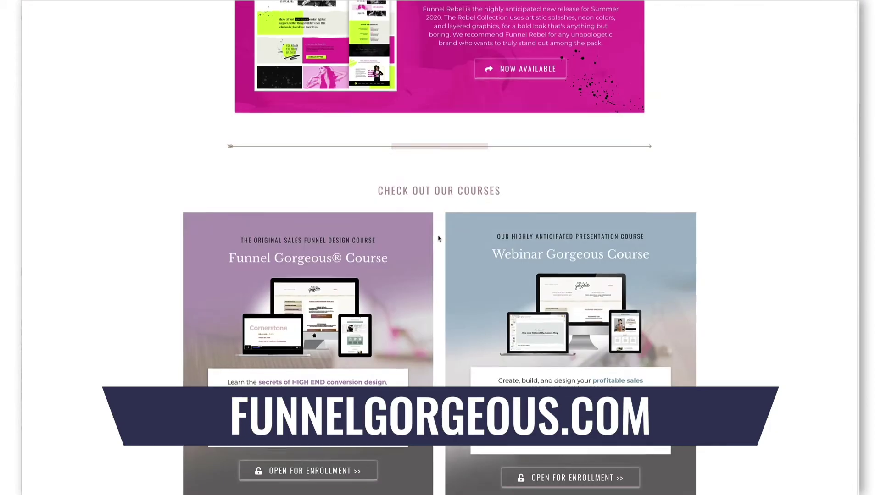
scroll(438, 238, "up", 10)
scroll(438, 239, "down", 15)
scroll(438, 238, "up", 15)
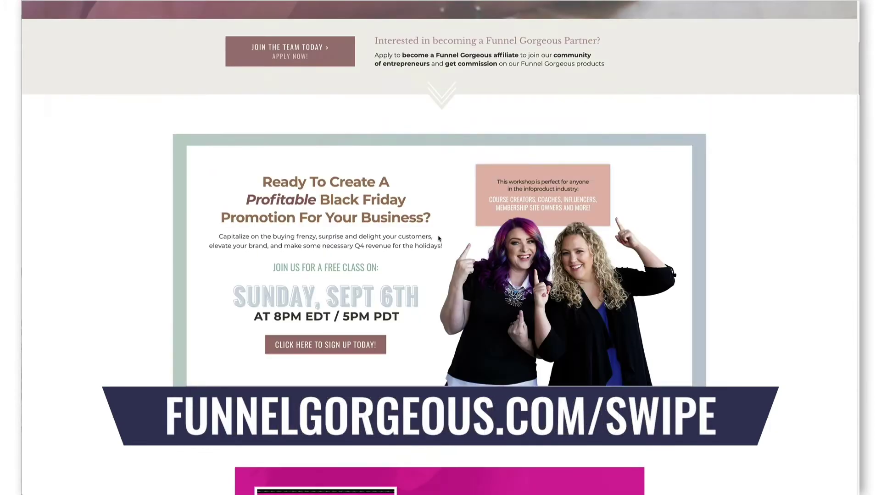
scroll(438, 238, "up", 8)
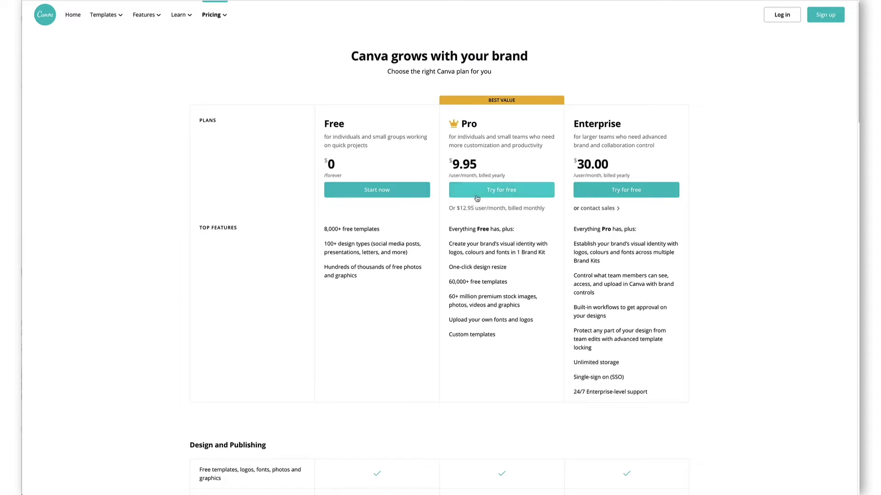
Scroll down through Canva's Free, Pro and Enterprise plan comparison.
scroll(486, 204, "down", 2)
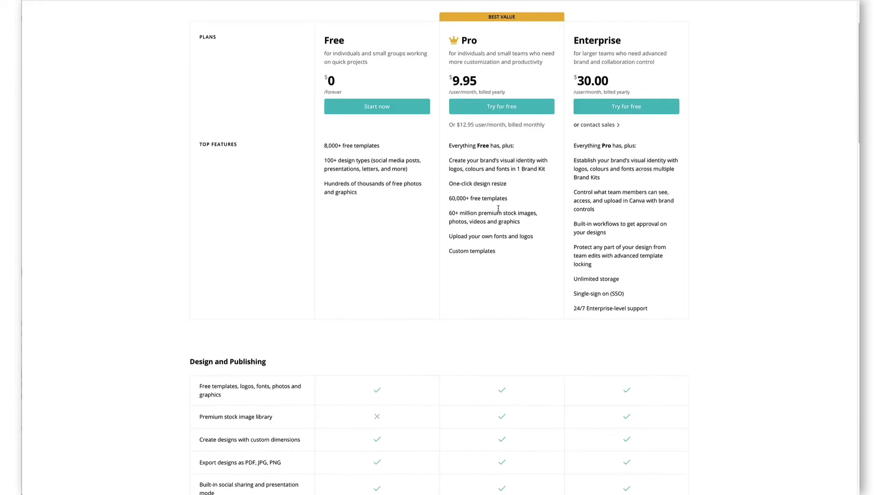
scroll(498, 210, "down", 2)
scroll(499, 211, "down", 1)
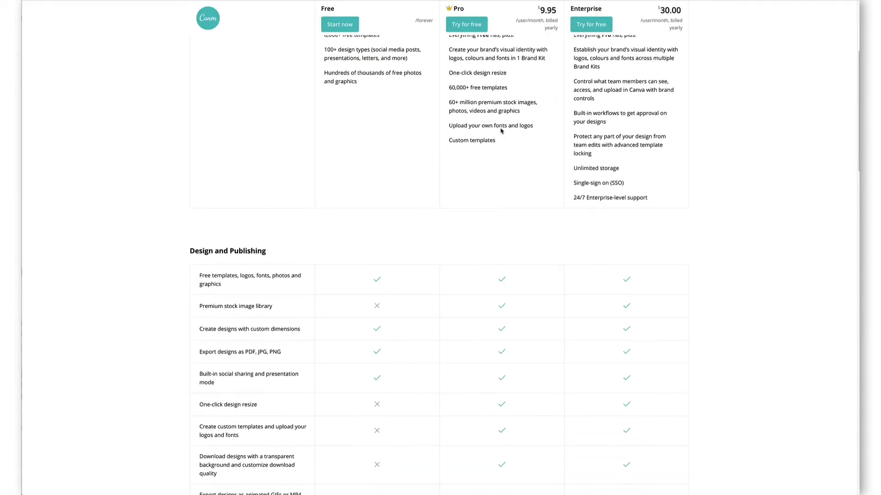
scroll(501, 161, "down", 2)
scroll(500, 164, "down", 15)
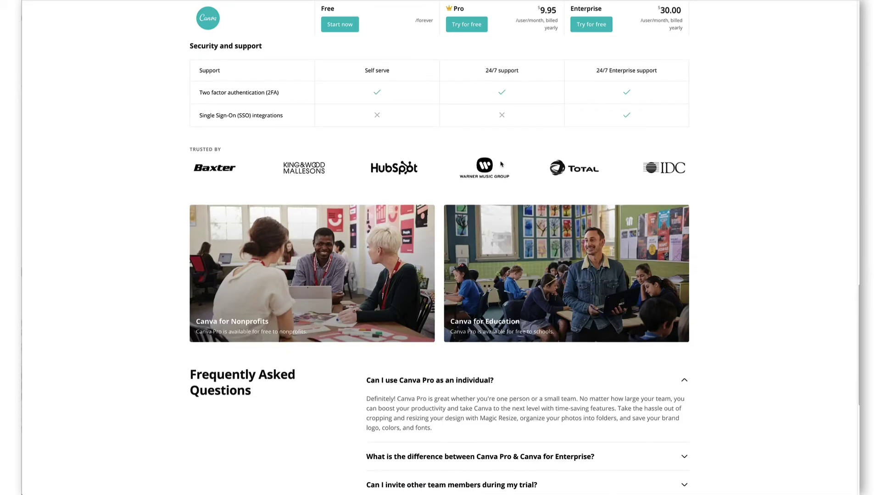
scroll(501, 165, "up", 20)
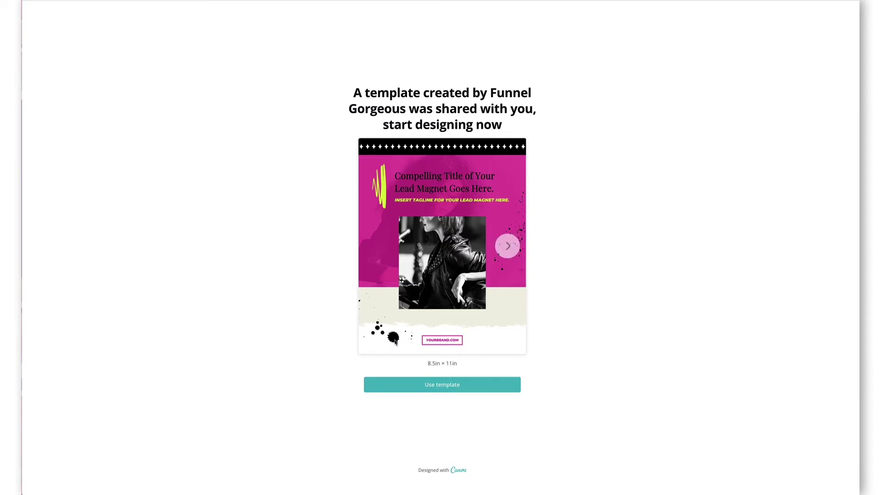
Use the shared Rebel Lead Magnet template to create an editable copy.
left_click(451, 391)
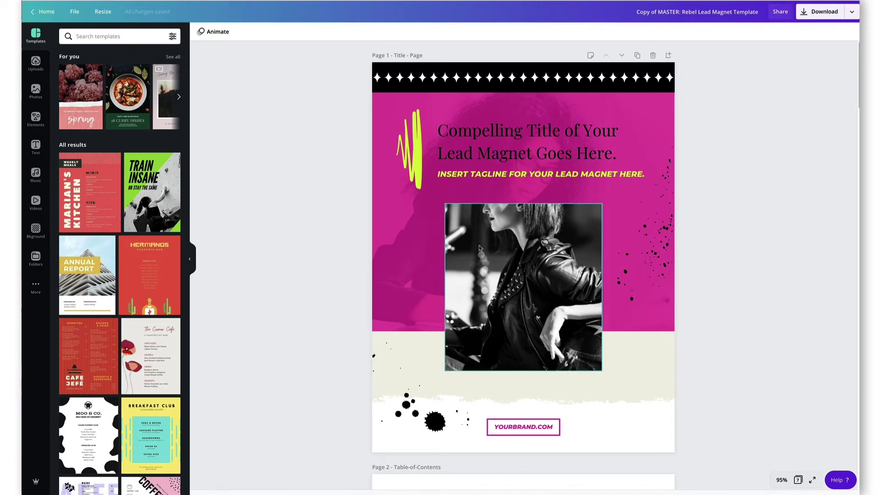
Recolour the title page's pink background block, trying lime before settling on blue.
scroll(478, 248, "down", 8)
scroll(479, 248, "up", 7)
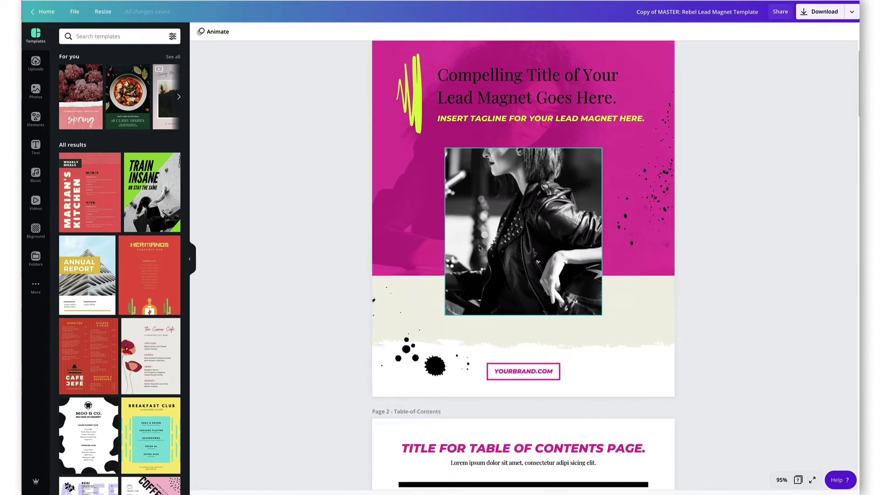
scroll(500, 241, "down", 3)
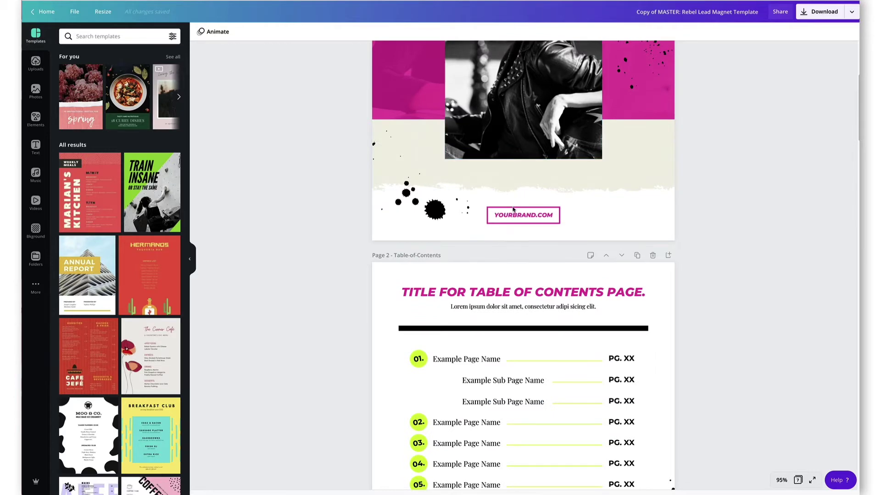
scroll(501, 239, "down", 8)
scroll(512, 215, "down", 8)
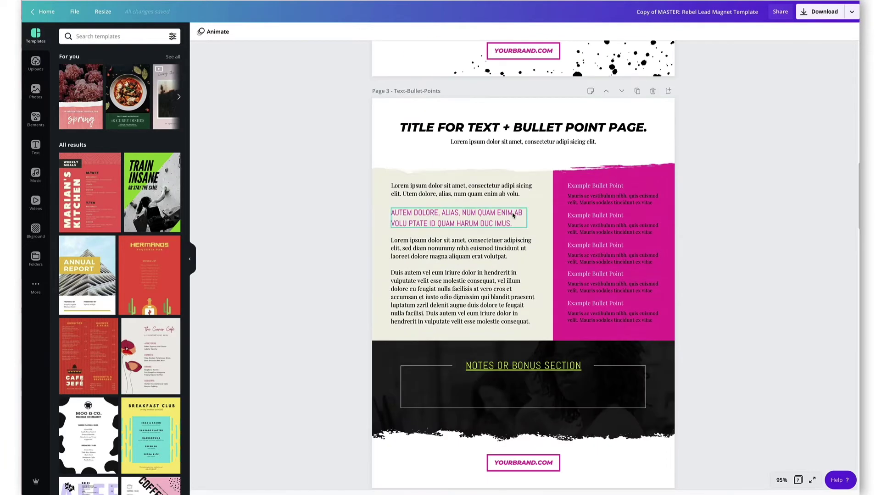
scroll(513, 215, "up", 20)
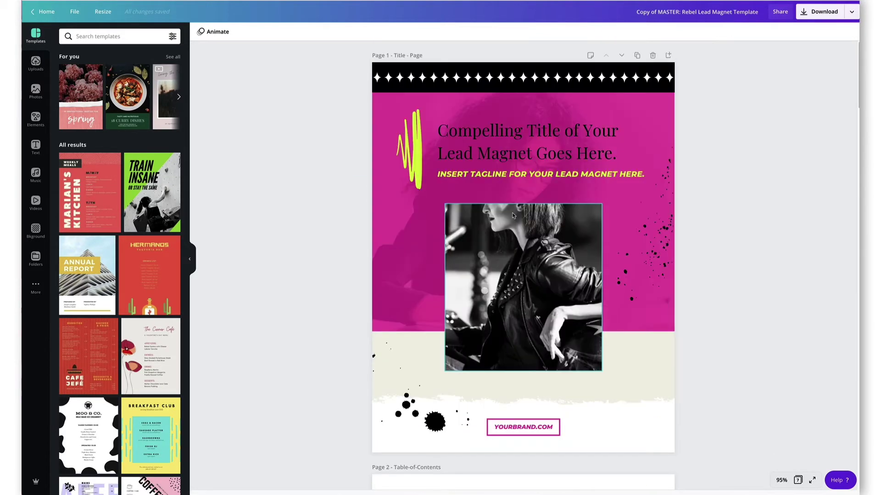
scroll(513, 216, "down", 8)
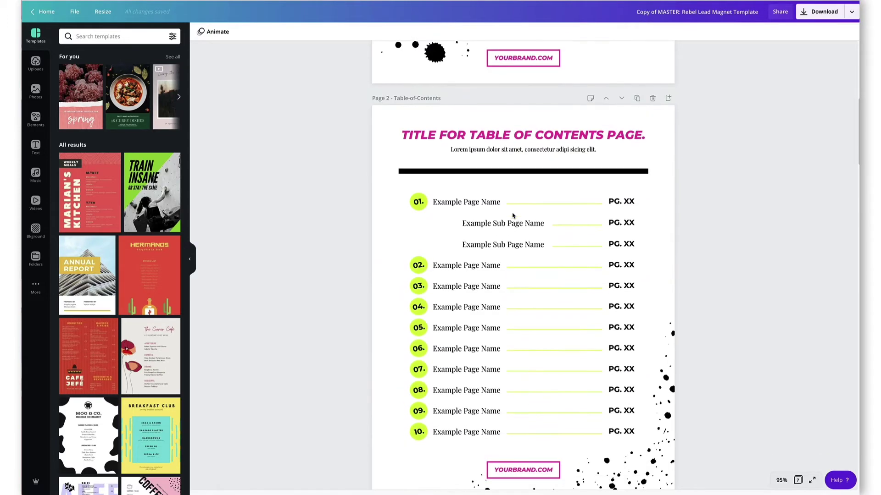
scroll(513, 215, "up", 8)
left_click(395, 222)
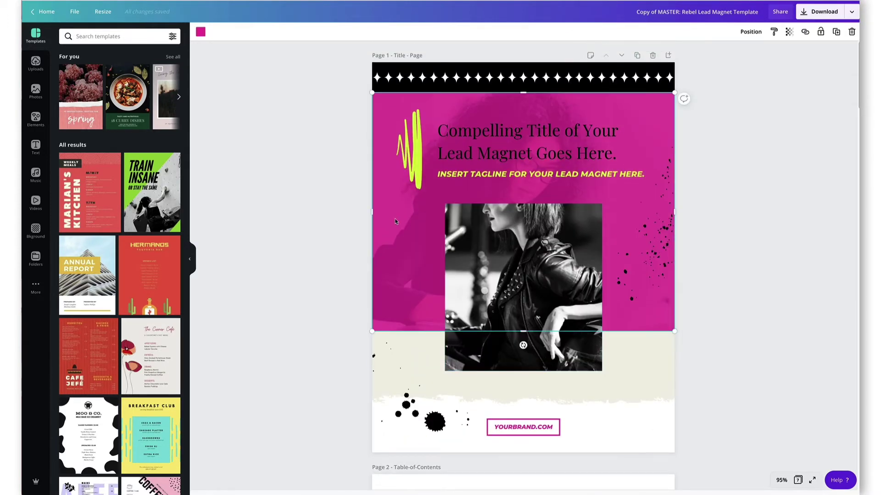
left_click(200, 33)
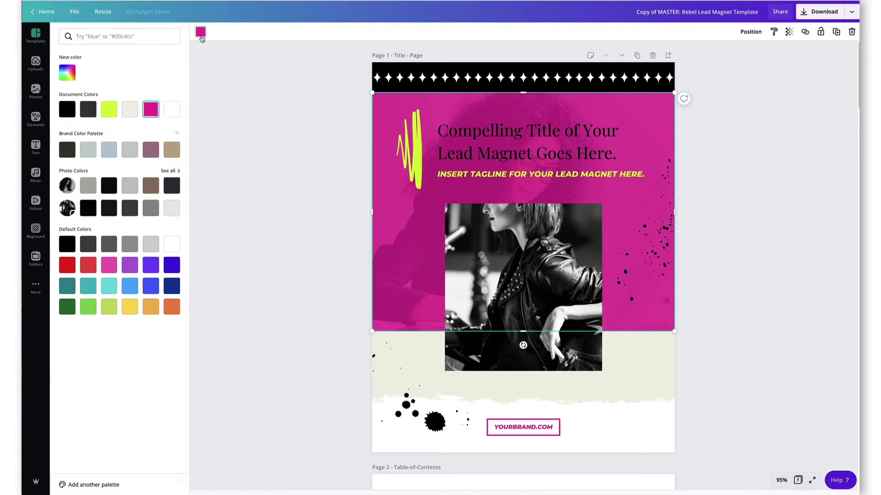
left_click(110, 111)
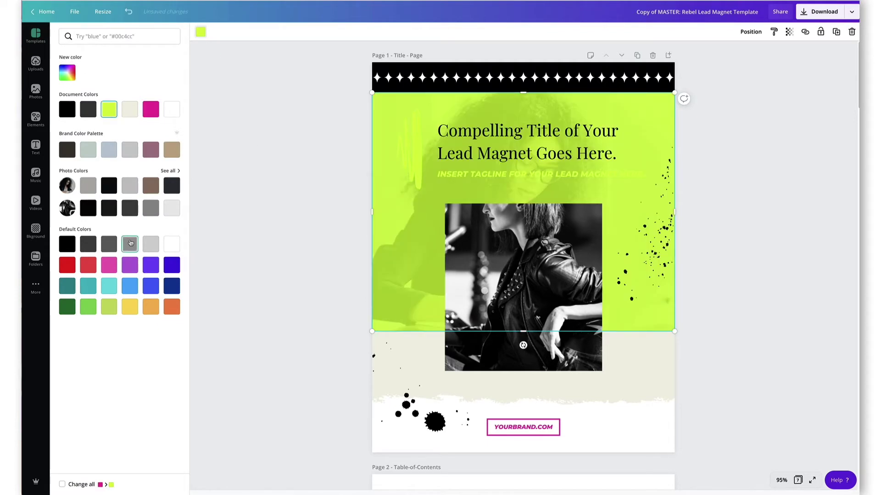
left_click(130, 243)
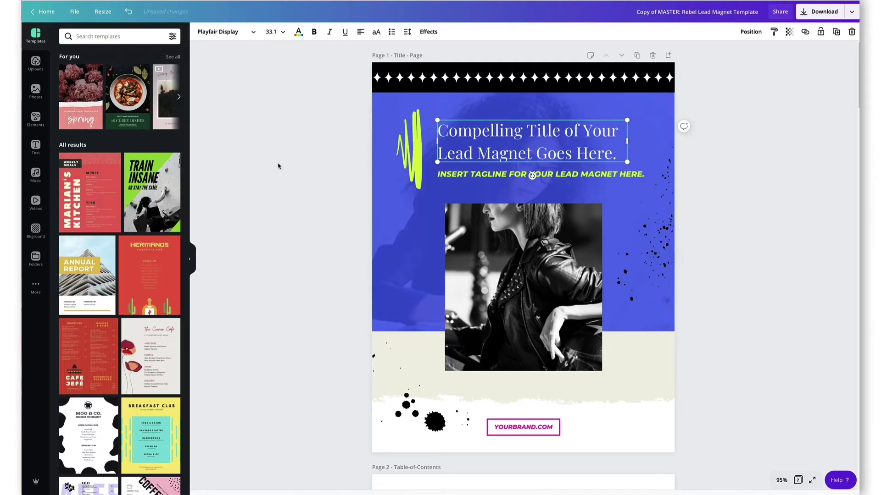
left_click(278, 166)
scroll(507, 393, "down", 9)
scroll(513, 395, "down", 4)
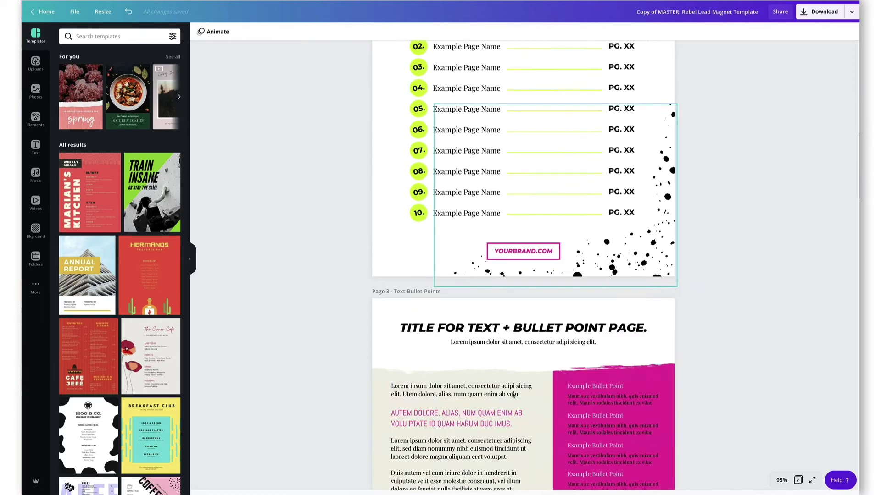
scroll(513, 395, "down", 2)
scroll(510, 381, "down", 5)
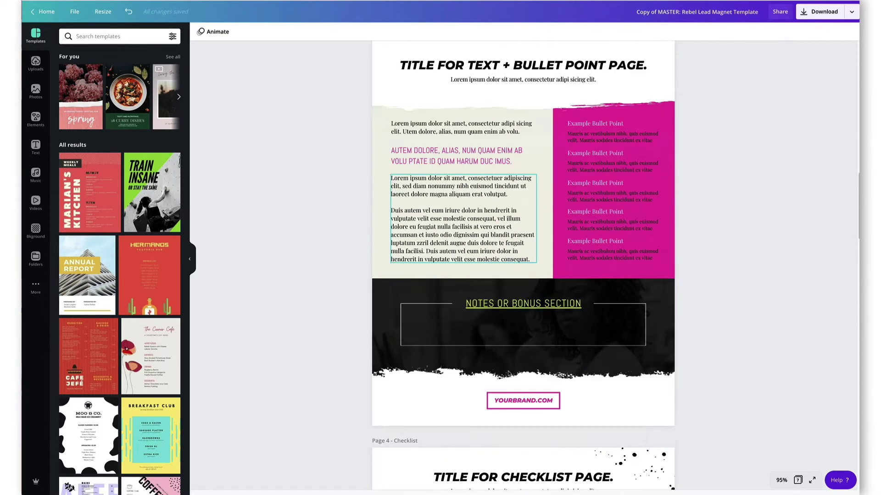
scroll(509, 373, "down", 5)
scroll(508, 373, "up", 20)
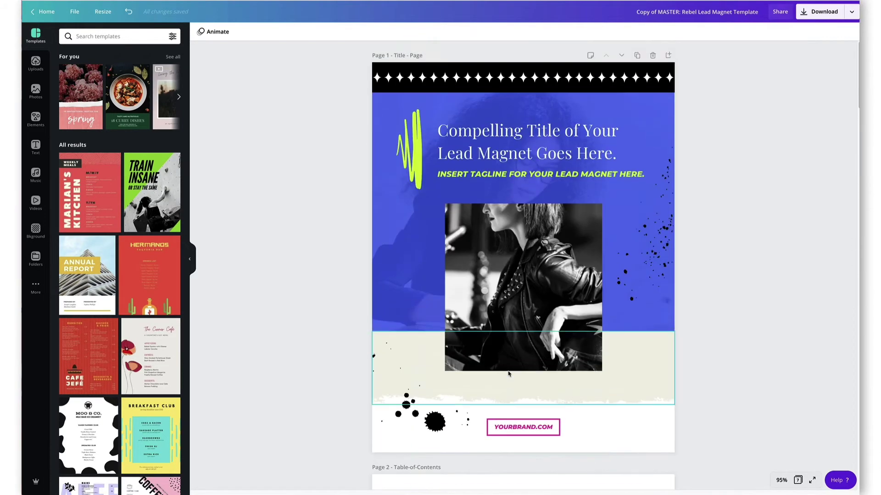
scroll(508, 373, "down", 8)
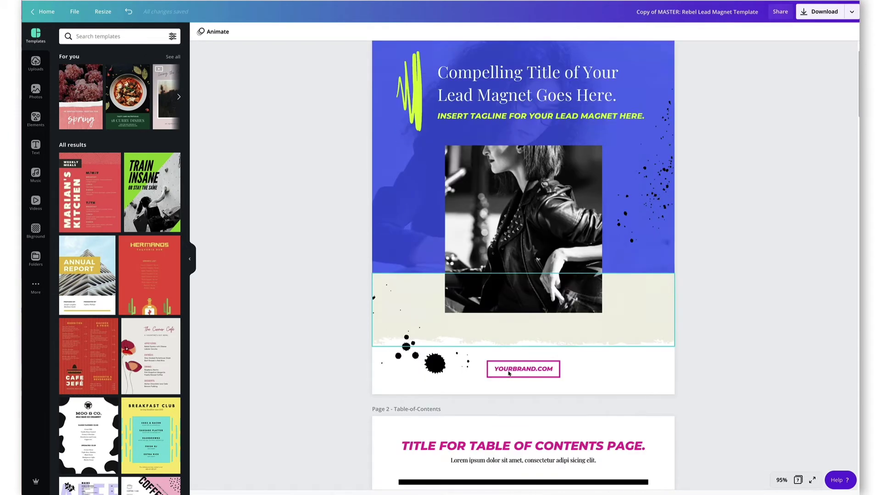
scroll(523, 445, "down", 10)
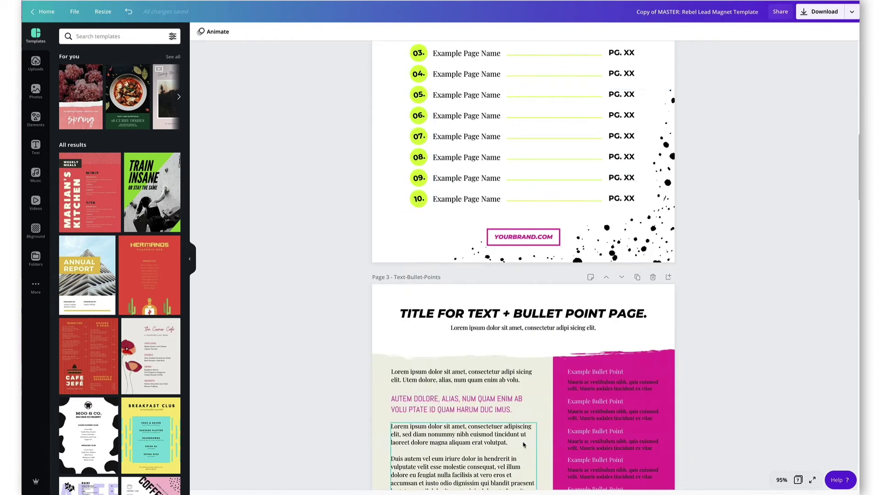
scroll(582, 335, "down", 3)
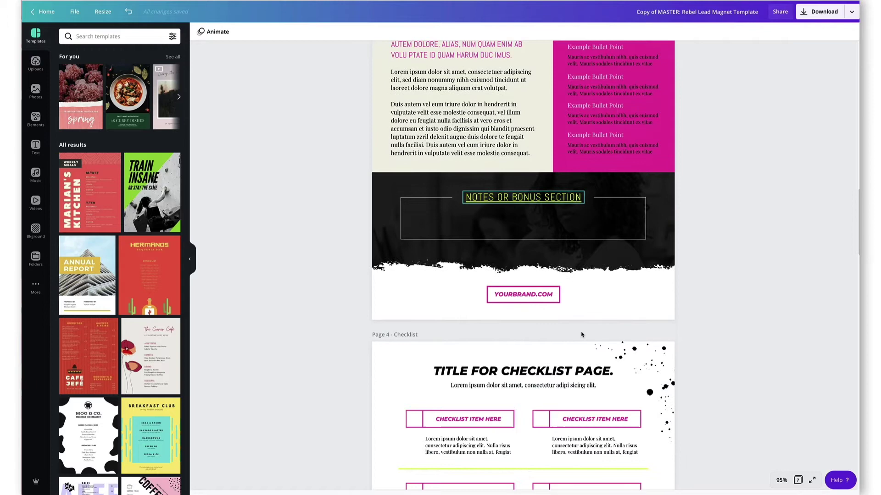
scroll(539, 271, "down", 12)
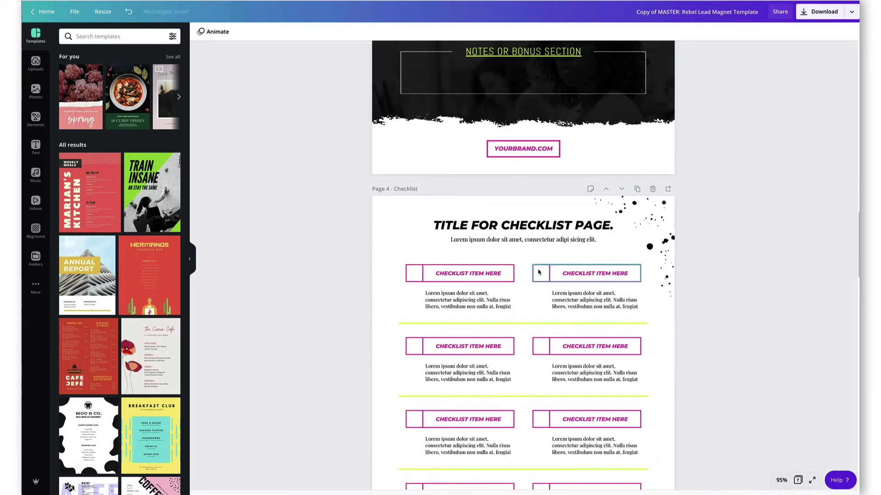
scroll(571, 314, "down", 8)
scroll(571, 314, "up", 8)
scroll(571, 315, "down", 6)
scroll(571, 315, "down", 12)
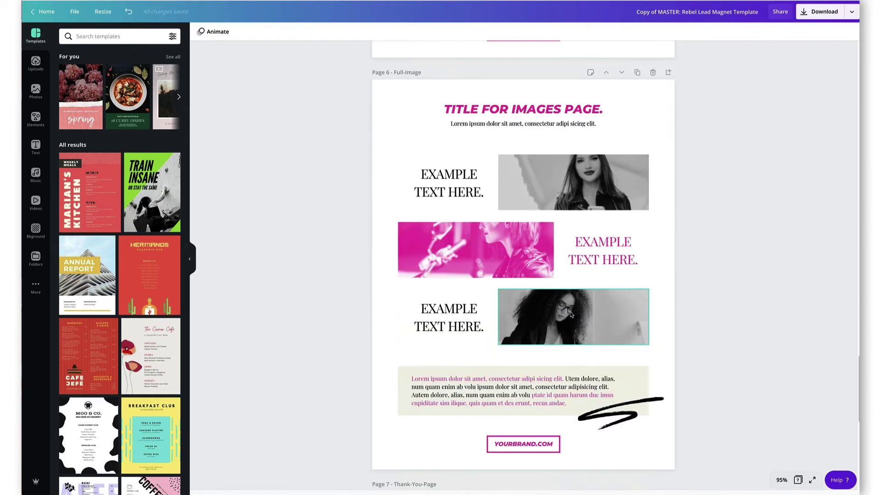
scroll(571, 314, "down", 2)
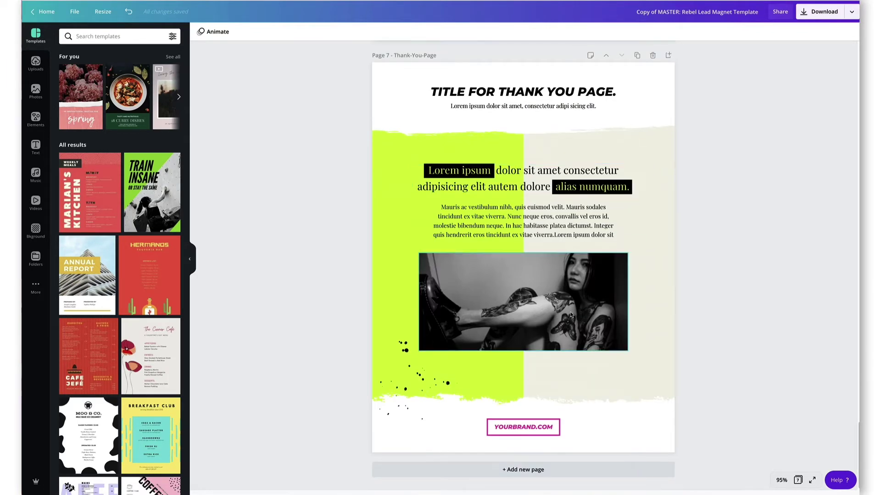
left_click(509, 231)
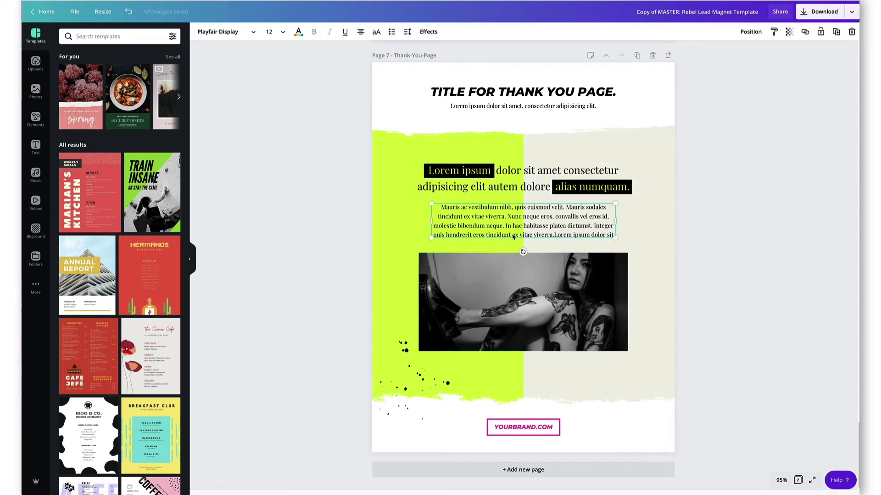
left_click_drag(508, 232, 439, 213)
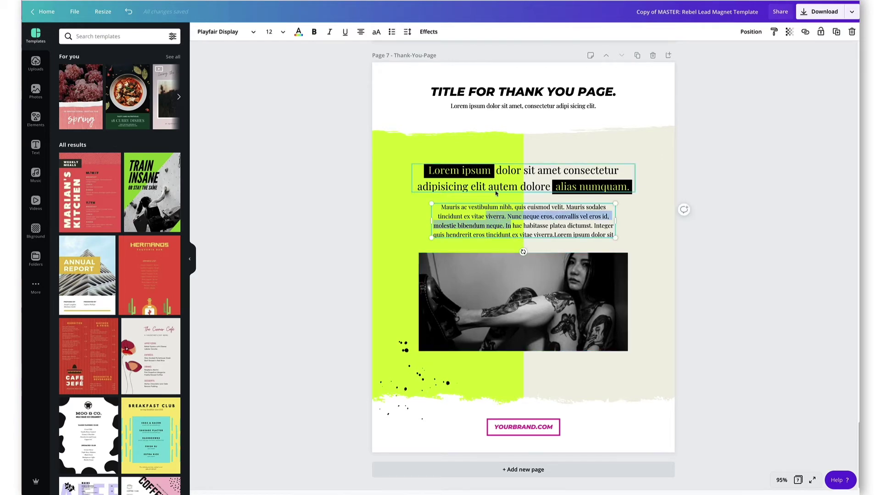
left_click(519, 182)
scroll(480, 294, "up", 2)
scroll(550, 321, "down", 1)
left_click(619, 362)
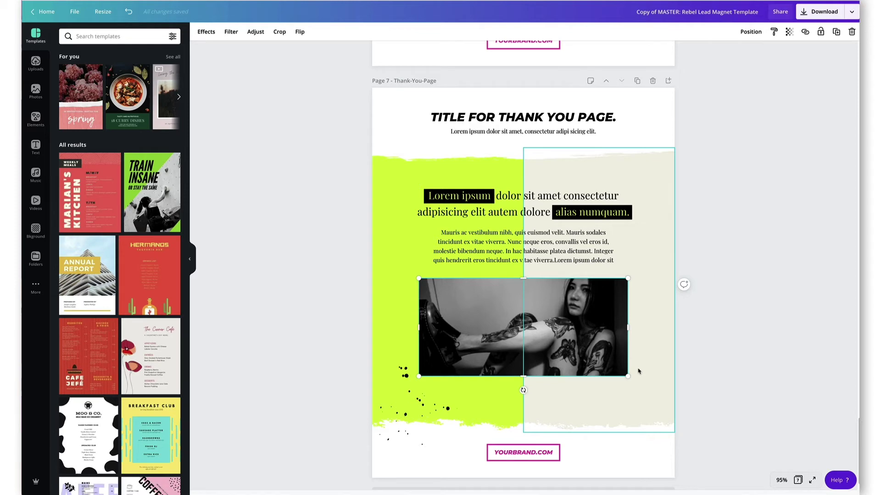
scroll(637, 371, "up", 15)
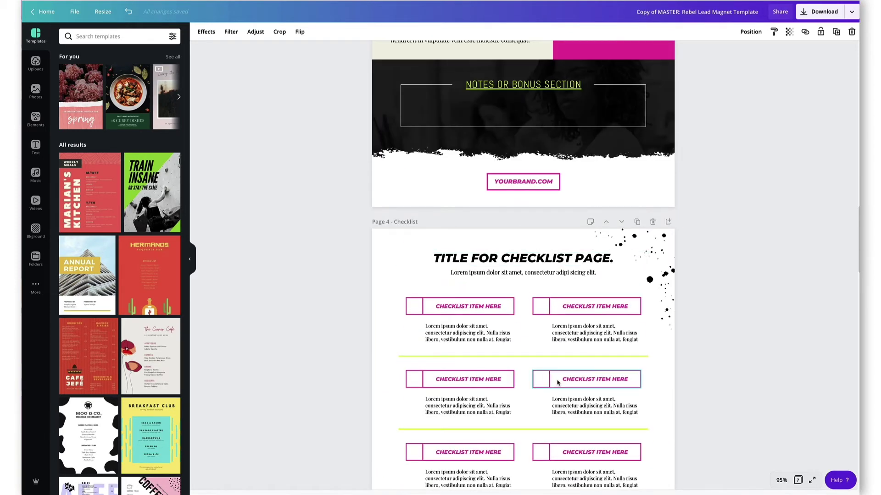
scroll(558, 383, "up", 5)
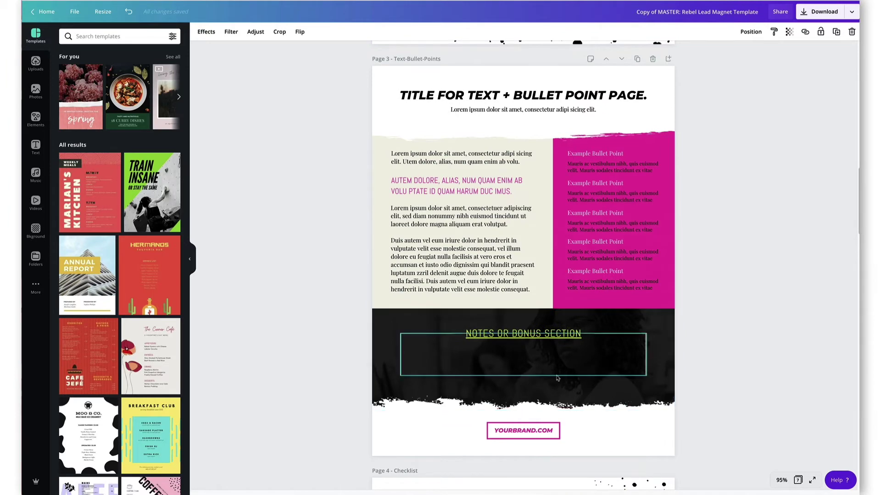
scroll(558, 378, "up", 9)
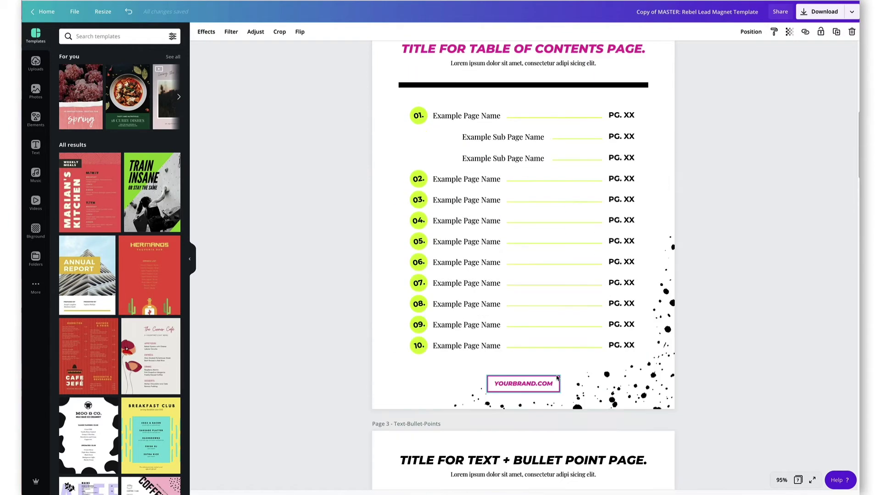
scroll(557, 378, "up", 8)
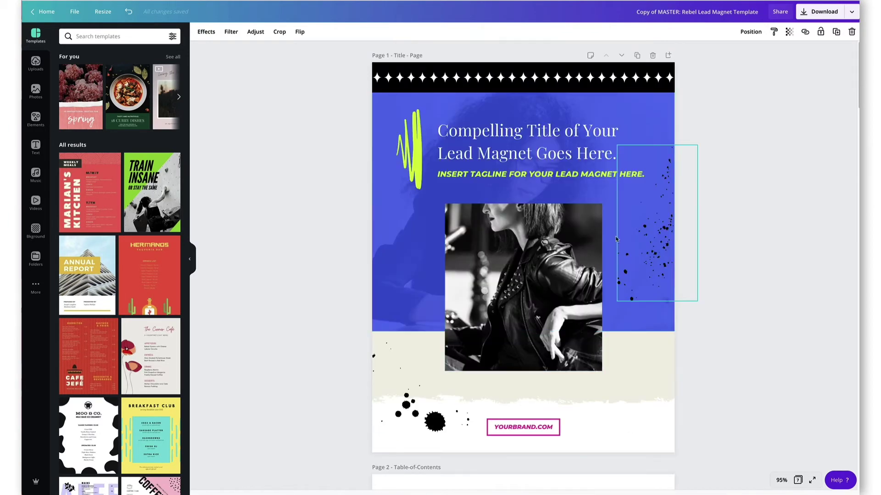
left_click(390, 218)
scroll(393, 224, "down", 15)
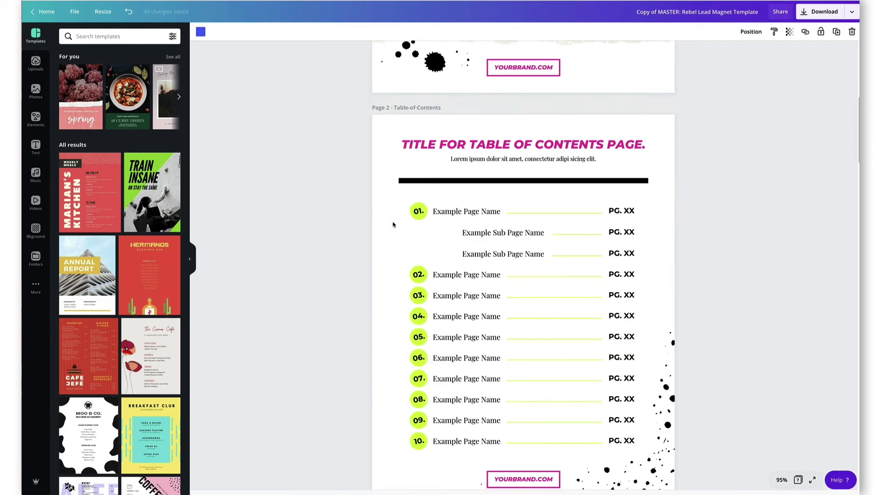
scroll(393, 224, "down", 20)
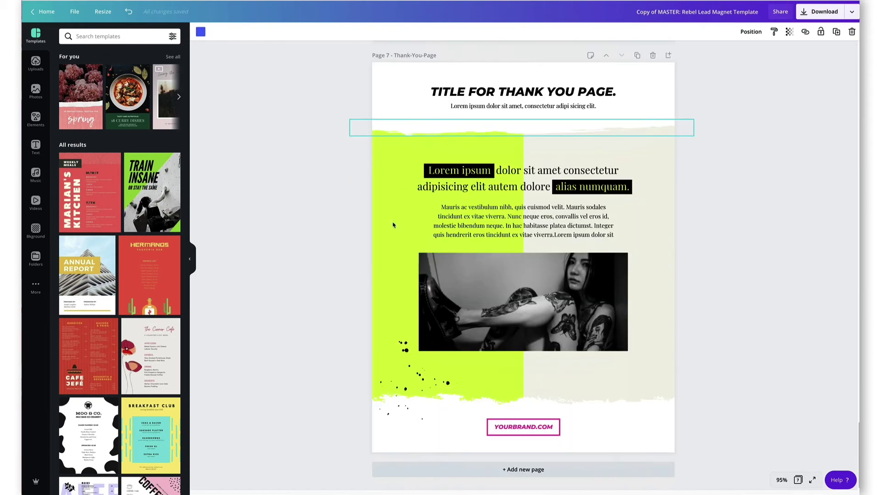
scroll(423, 300, "up", 10)
scroll(423, 300, "up", 5)
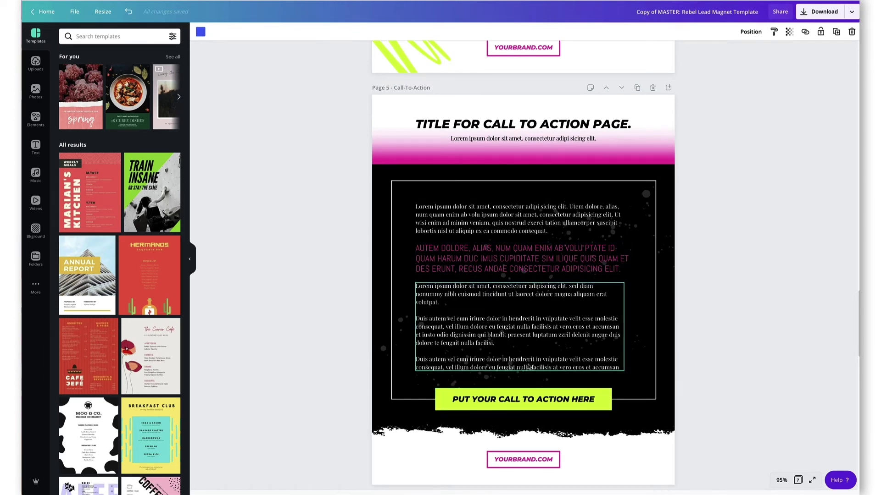
scroll(528, 367, "up", 20)
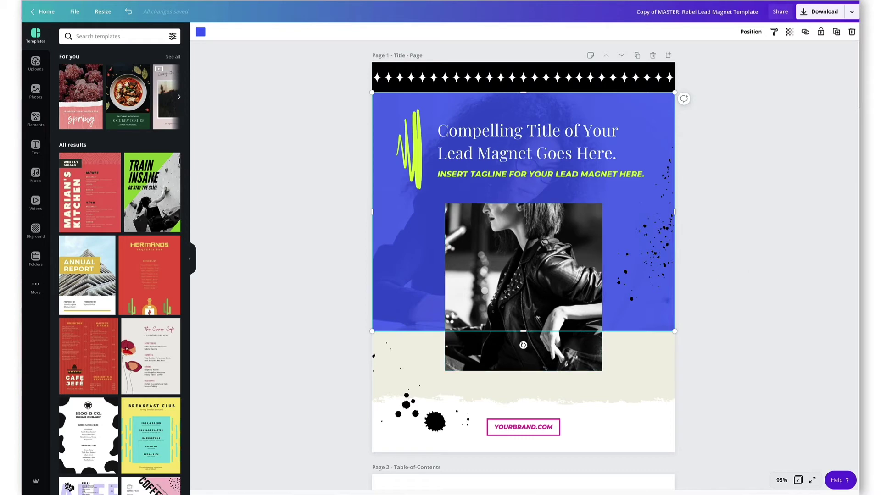
left_click(729, 127)
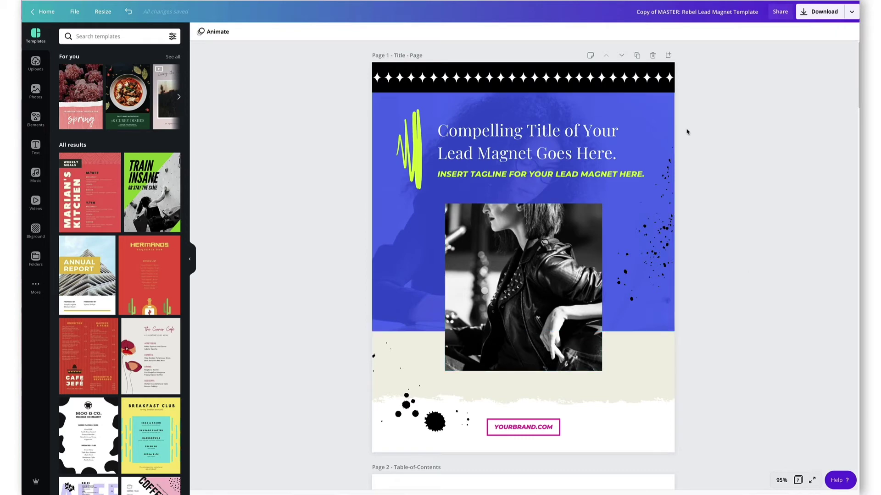
scroll(685, 135, "down", 8)
scroll(686, 136, "down", 7)
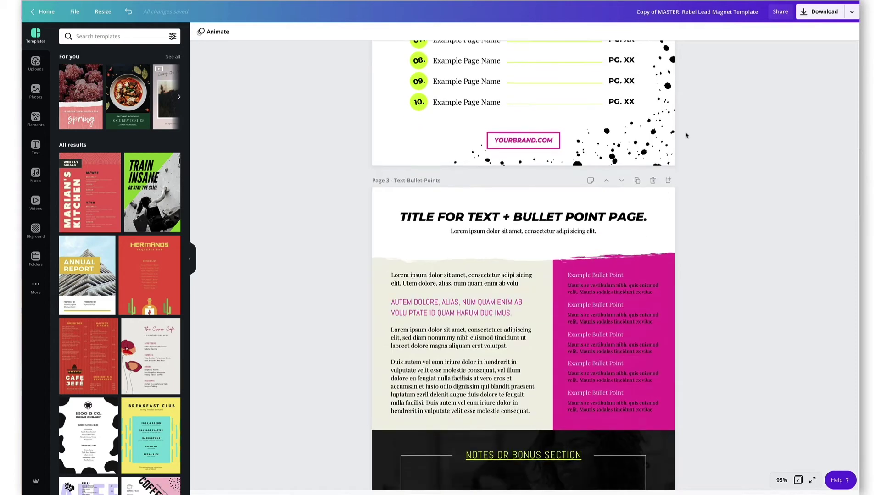
scroll(685, 135, "down", 3)
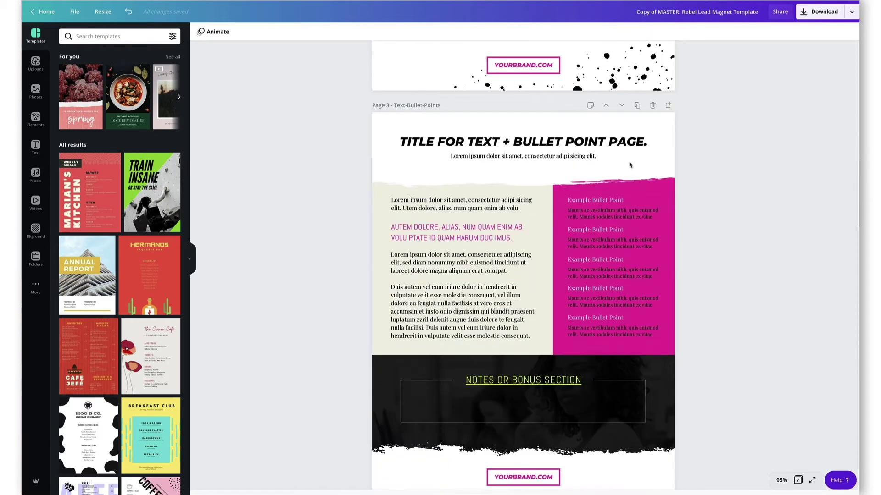
scroll(702, 189, "up", 3)
Duplicate the text-and-bullet-points page (page 3).
scroll(719, 192, "down", 8)
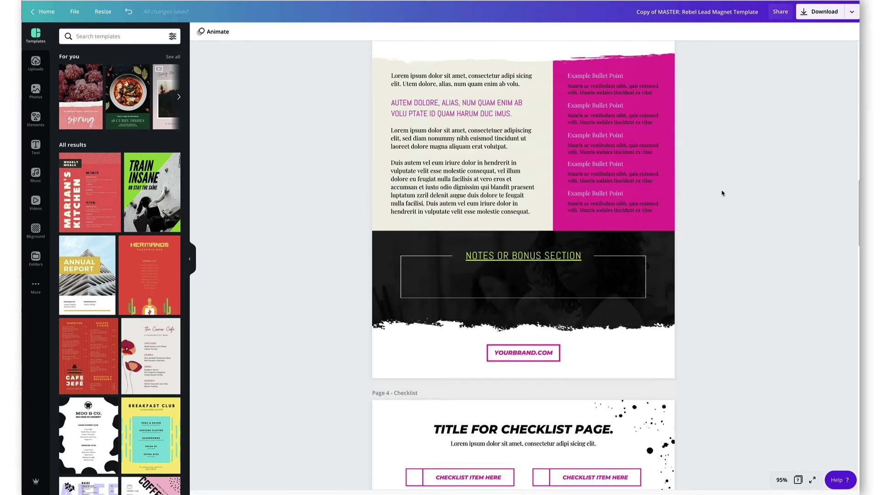
scroll(722, 193, "up", 10)
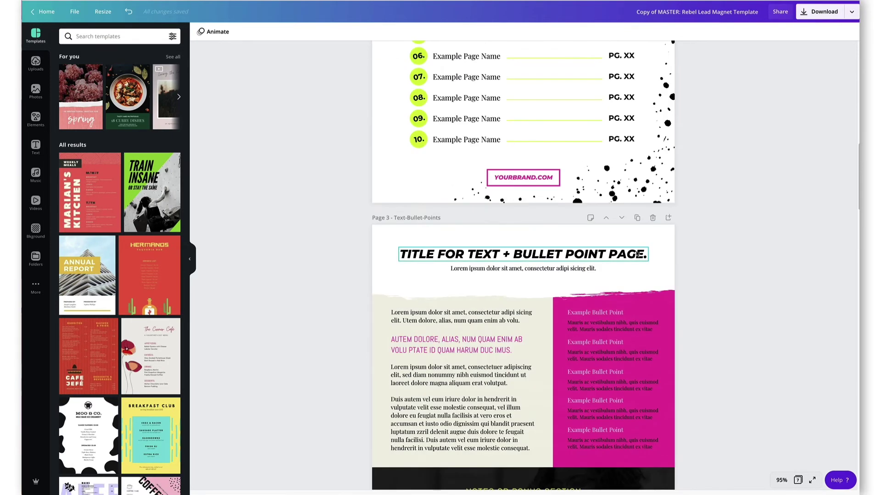
left_click(637, 219)
Move the checklist page up one place to page 4.
scroll(506, 221, "up", 10)
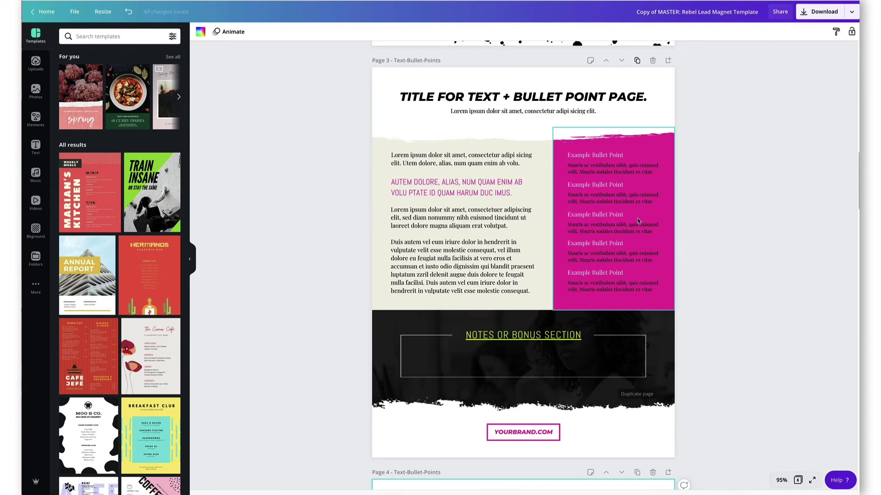
scroll(527, 227, "down", 8)
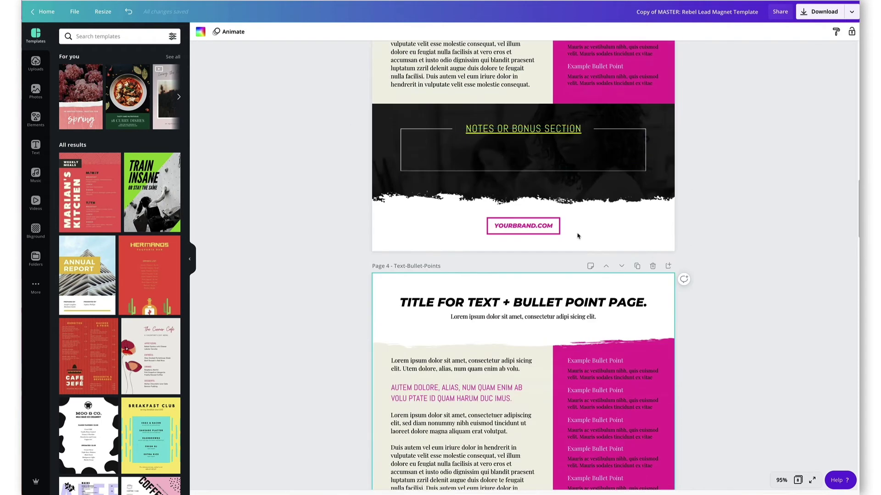
scroll(576, 234, "down", 16)
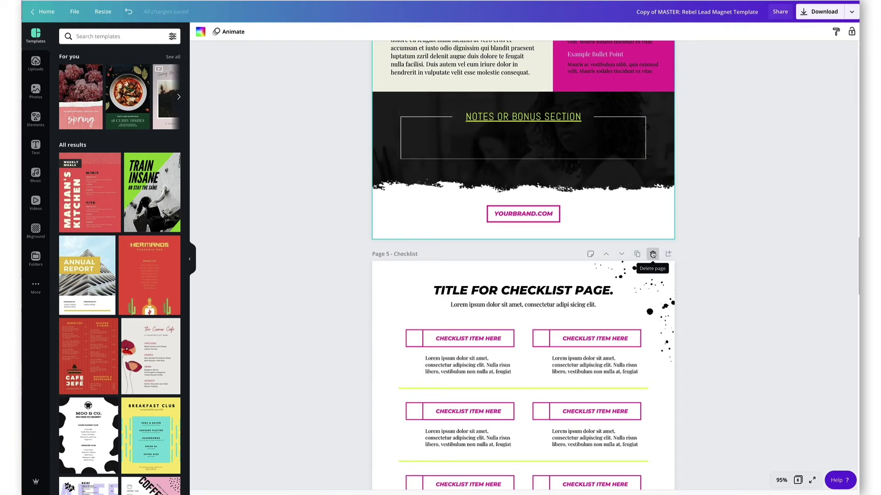
left_click(606, 255)
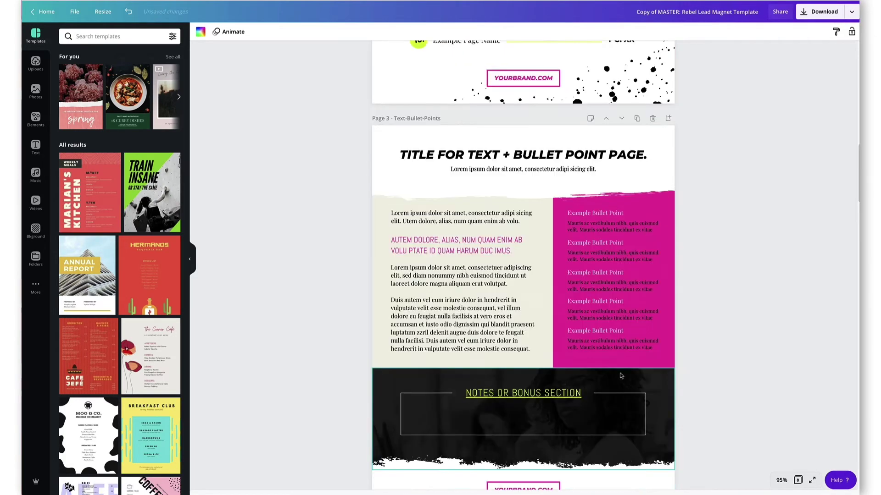
Move the call-to-action page down twice so it becomes the last page.
scroll(617, 183, "down", 8)
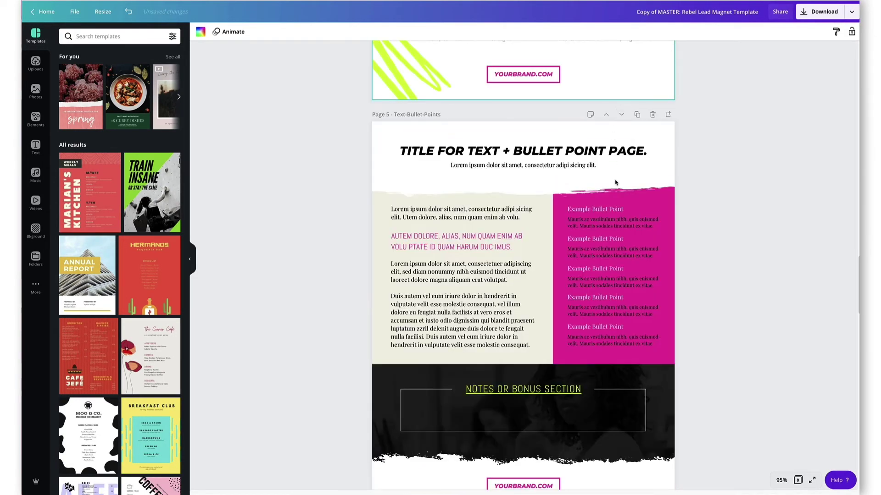
scroll(616, 183, "down", 18)
scroll(616, 182, "up", 7)
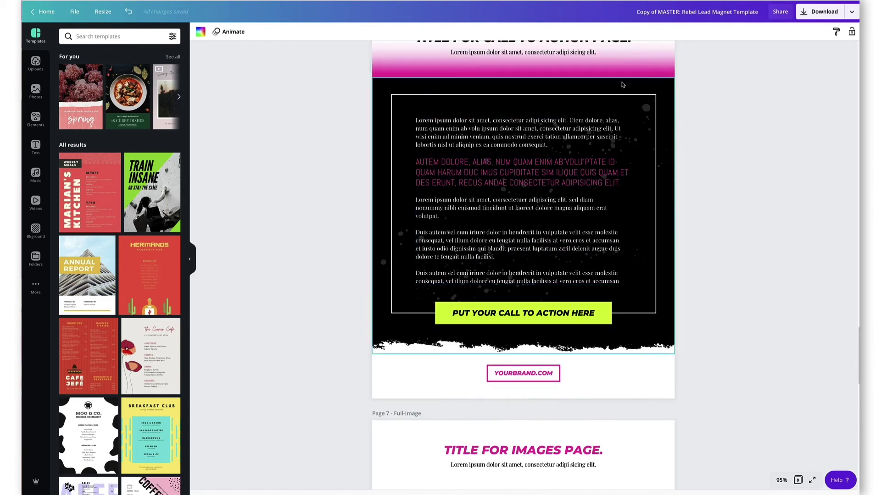
scroll(620, 144, "up", 6)
left_click(620, 143)
left_click(620, 143)
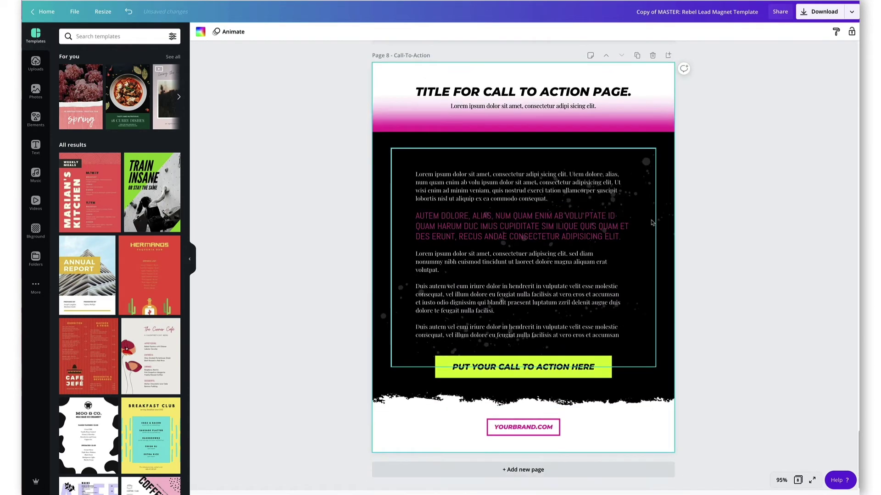
Select the example text beside the top photo on the Full-Image page.
scroll(651, 223, "up", 10)
scroll(695, 253, "up", 3)
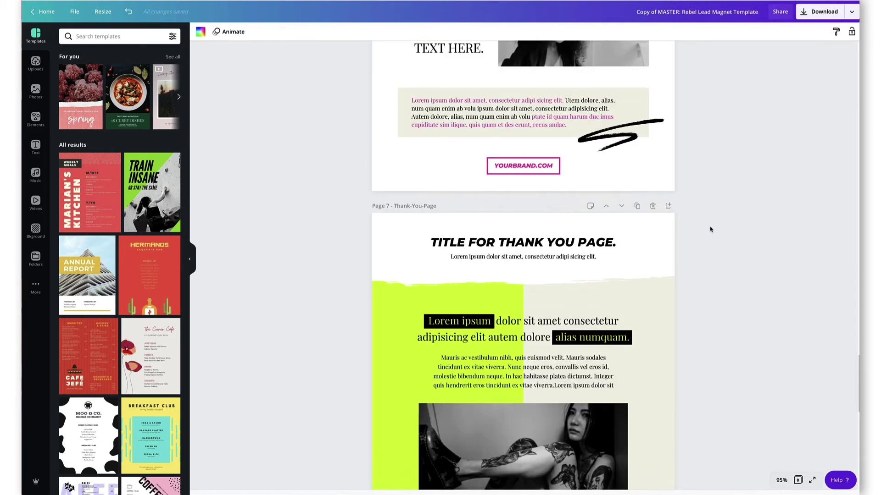
scroll(709, 207, "up", 5)
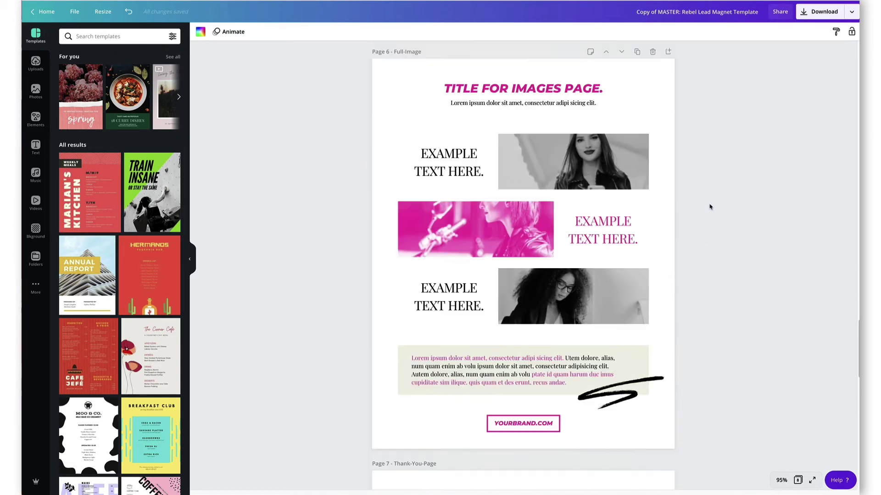
left_click(462, 173)
Change the top caption to 'TEST TEXT' and adjust the top photo's crop.
type("TEST")
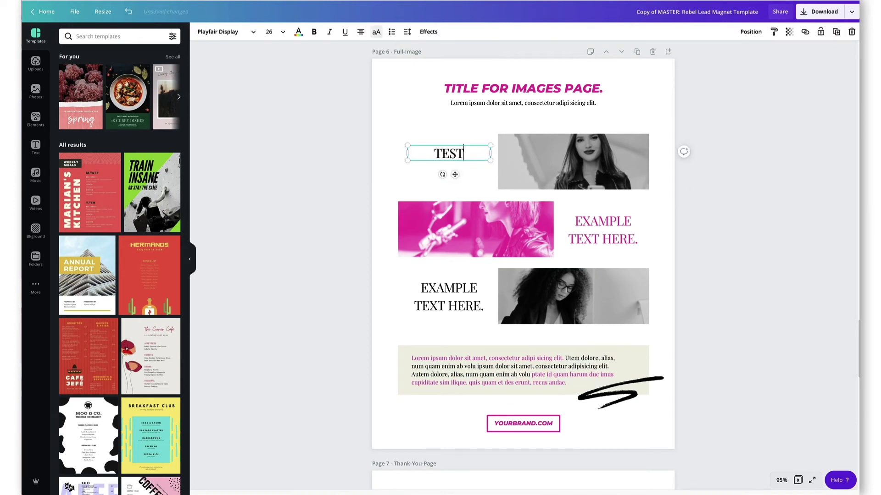
type(" TEXT")
double_click(559, 151)
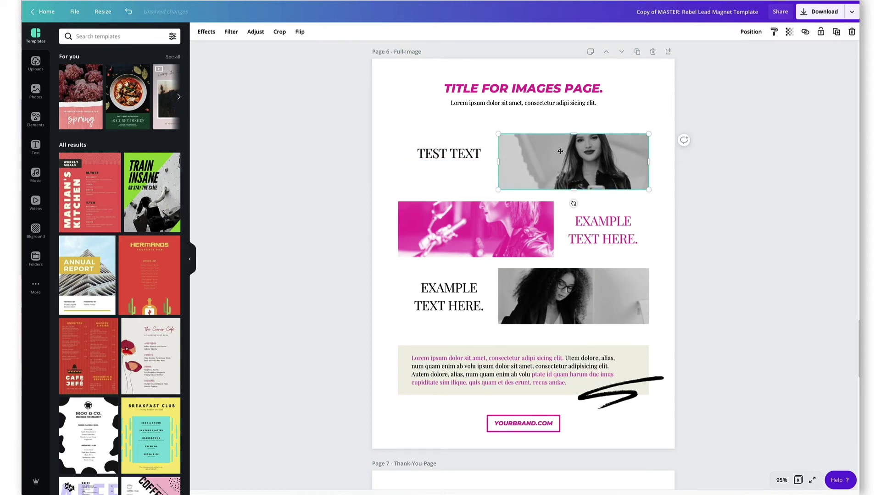
left_click(212, 146)
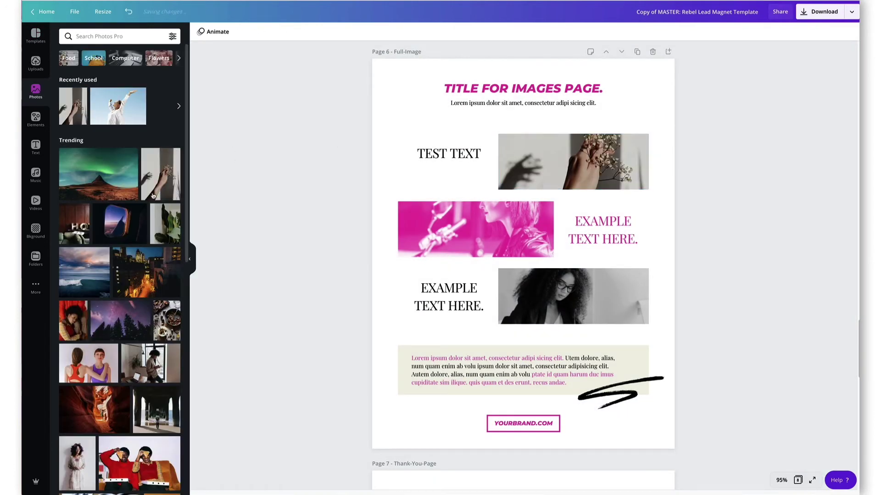
Replace the pink image with the airplane-window photo and swap in another stock photo.
left_click_drag(119, 224, 475, 229)
left_click_drag(122, 260, 574, 295)
scroll(475, 261, "up", 6)
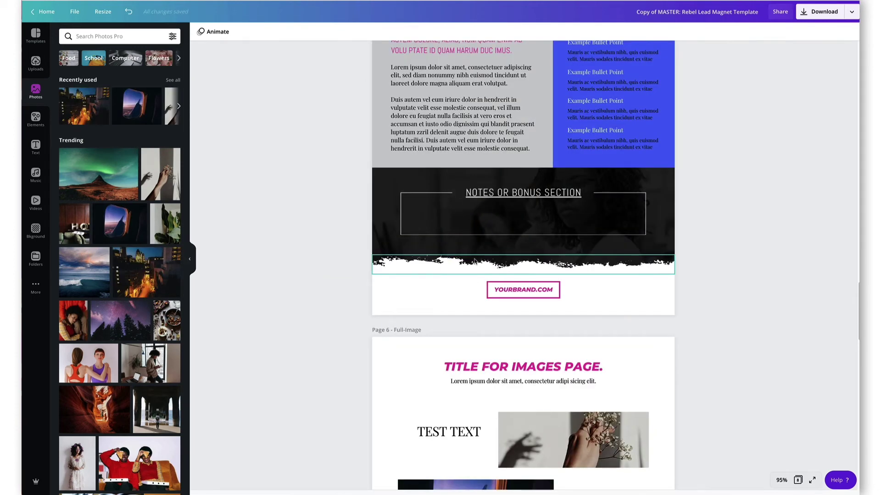
scroll(474, 261, "up", 3)
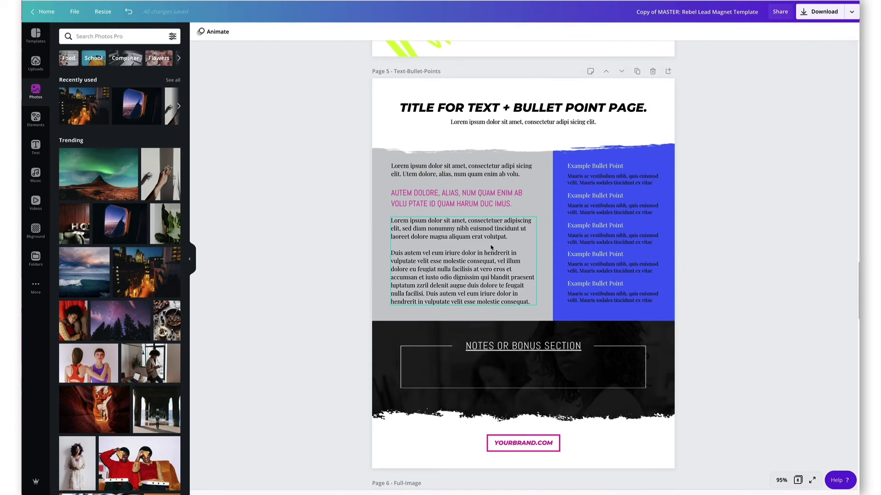
scroll(491, 247, "up", 20)
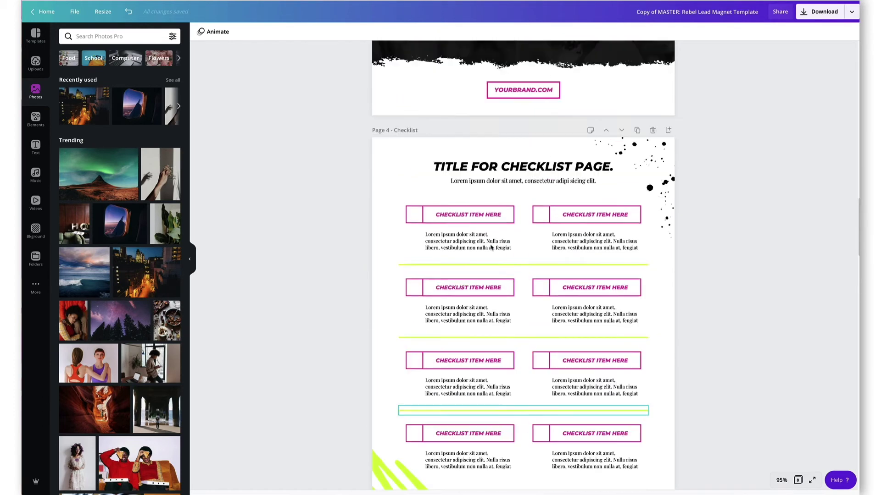
scroll(496, 242, "up", 6)
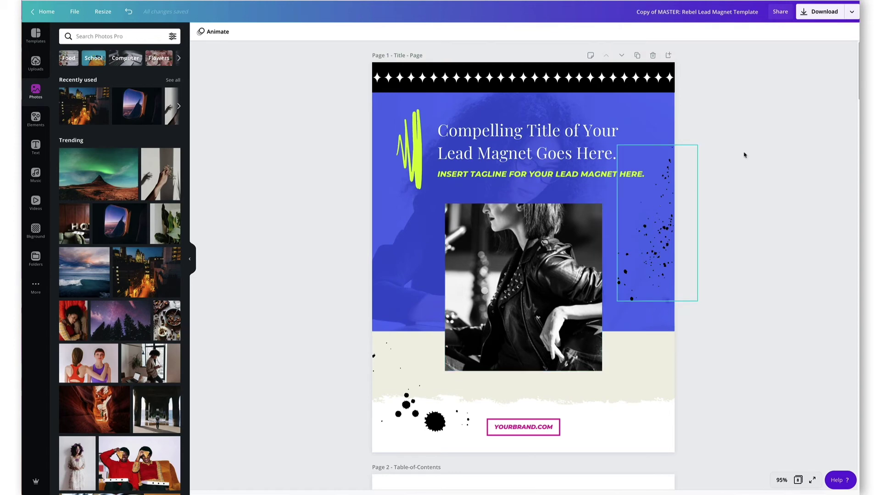
scroll(637, 131, "down", 15)
scroll(638, 132, "down", 20)
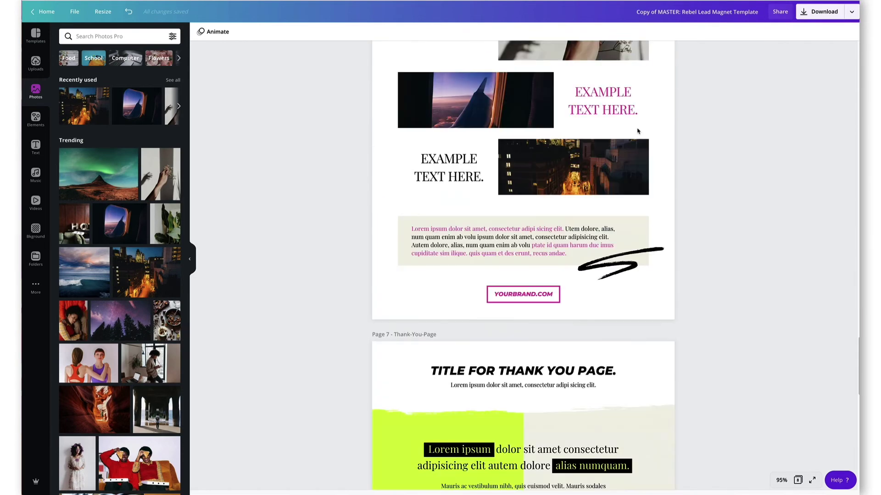
Download all 8 pages of the design as a PDF Standard file.
left_click(837, 16)
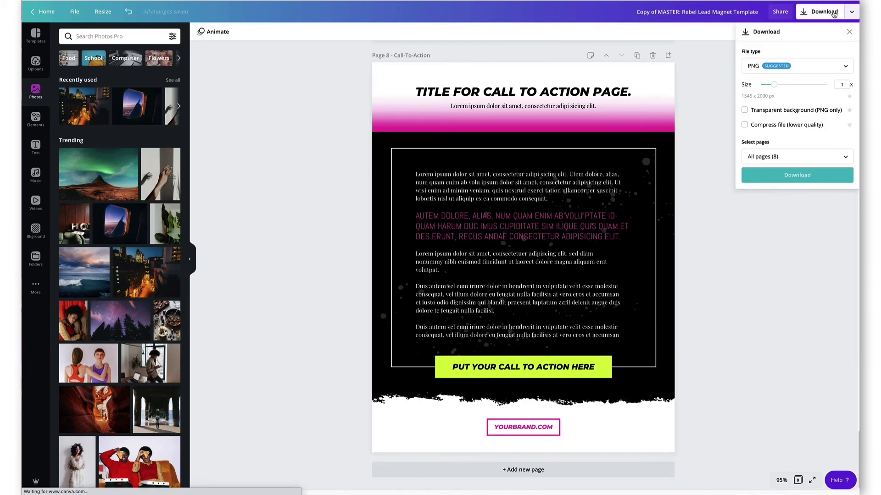
left_click(838, 61)
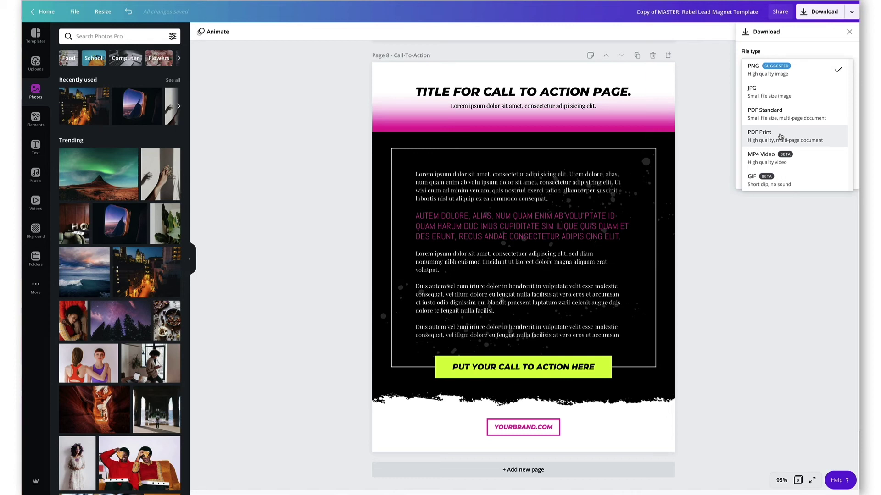
left_click(787, 114)
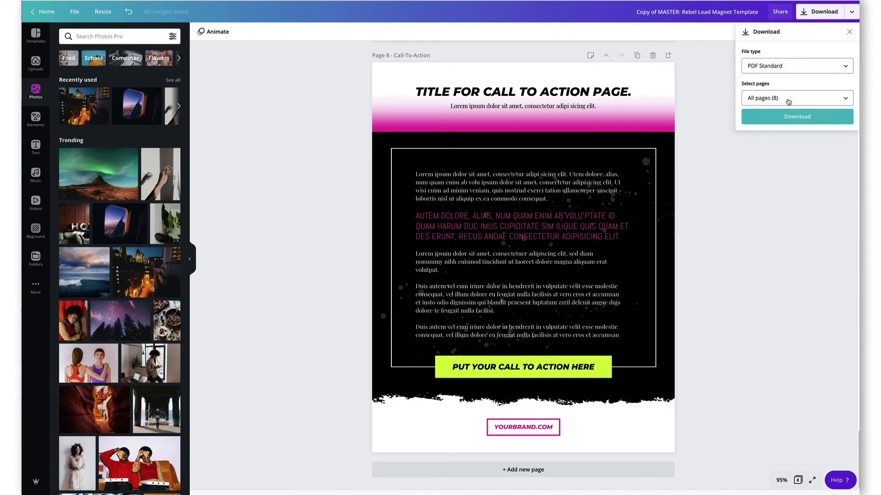
left_click(788, 98)
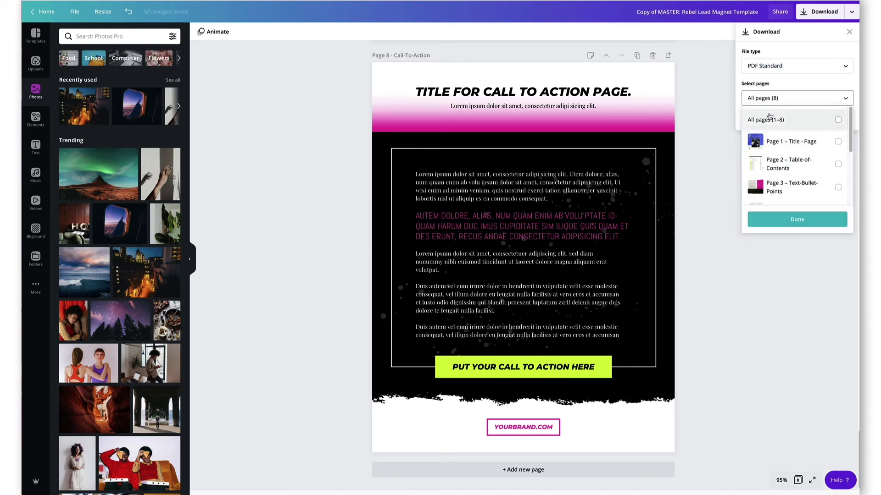
left_click(838, 120)
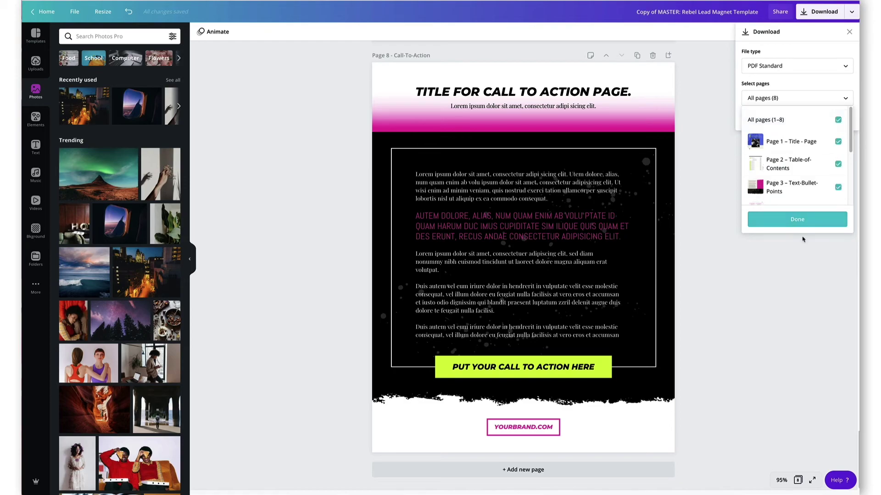
left_click(797, 219)
left_click(796, 121)
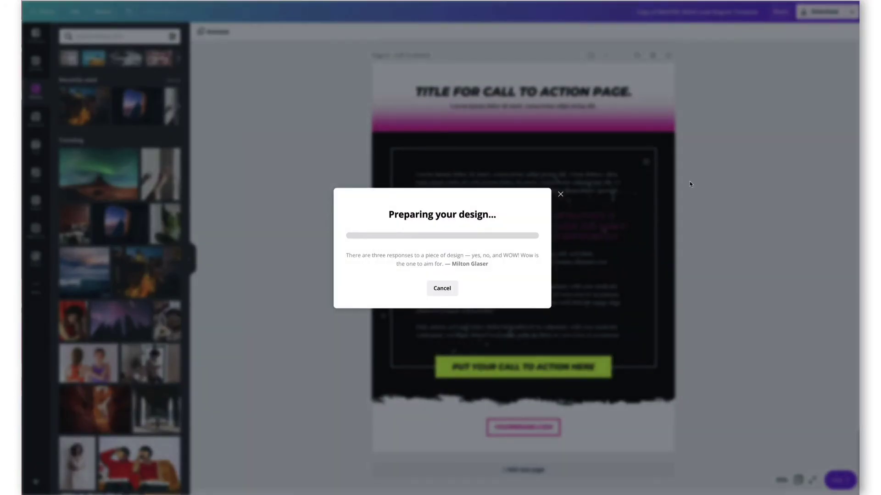